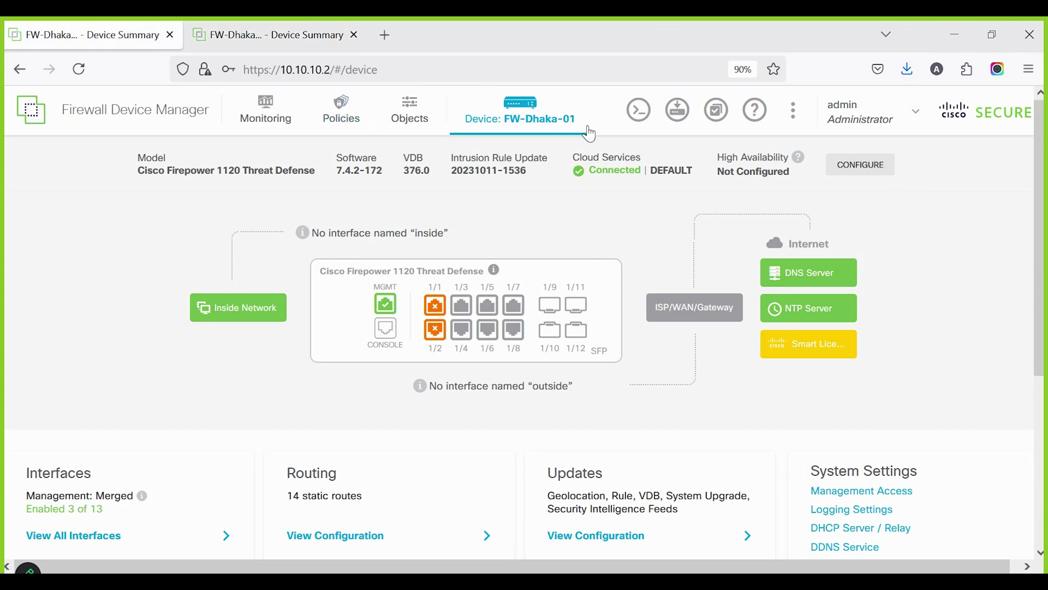
# - Confirm that neither FW-Dhaka-02 nor FW-Dhaka-01 has changes pending deployment
pyautogui.hotkey('ctrl', 'Tab')
pyautogui.click(678, 112)
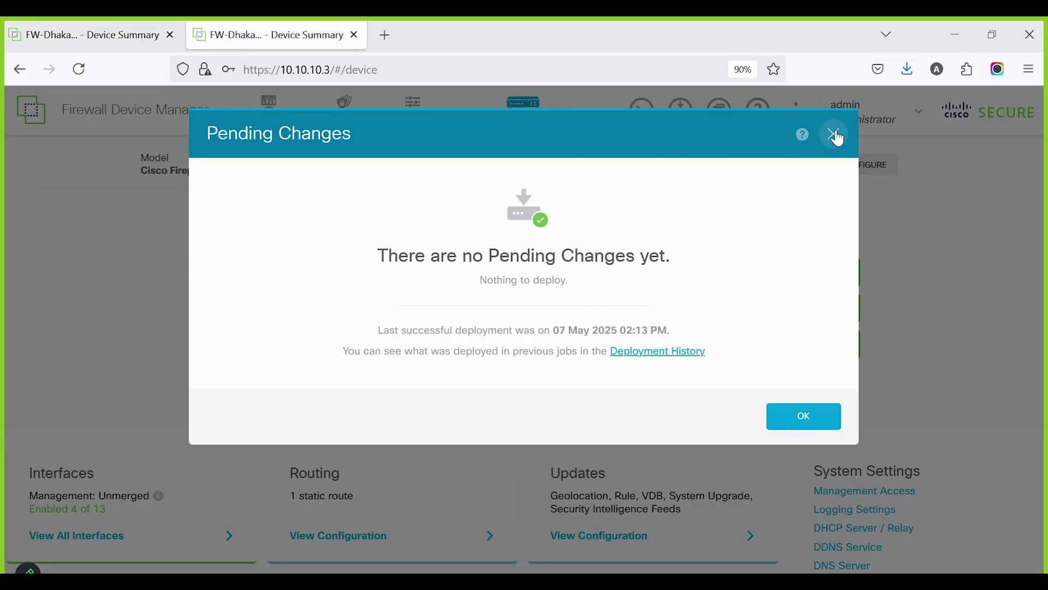
pyautogui.click(834, 135)
pyautogui.hotkey('ctrl', 'Tab')
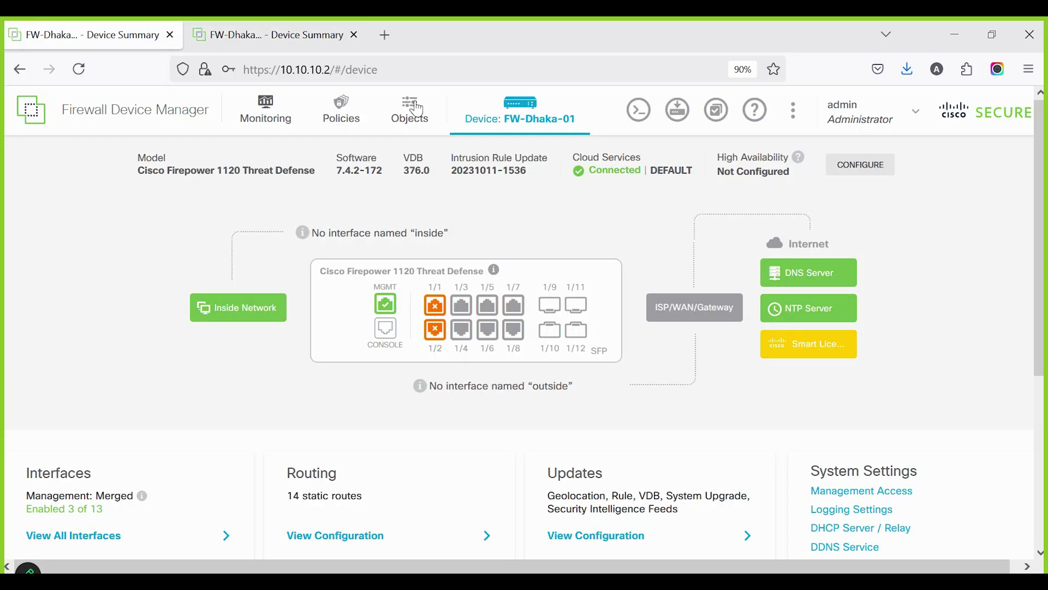
pyautogui.click(676, 126)
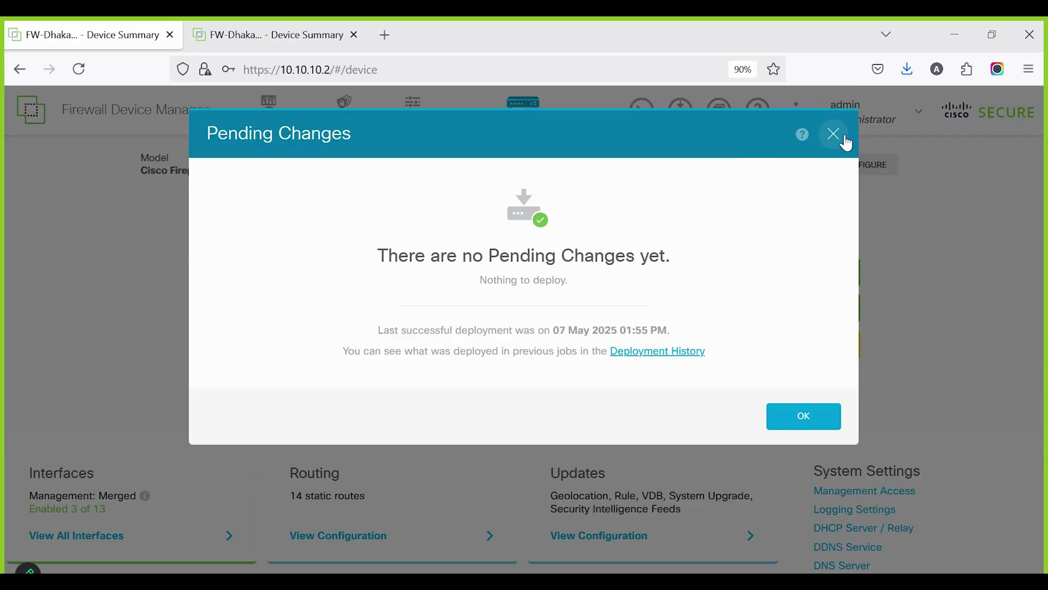
pyautogui.click(840, 136)
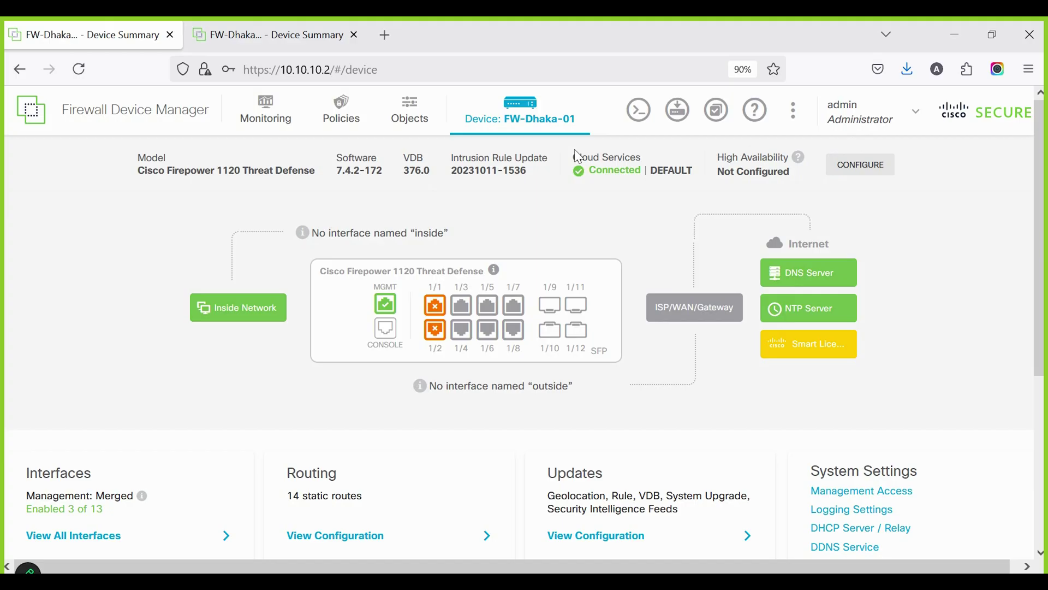
# - Review FW-Dhaka-01's device name and its full interface list
pyautogui.moveTo(589, 128); pyautogui.dragTo(511, 132)
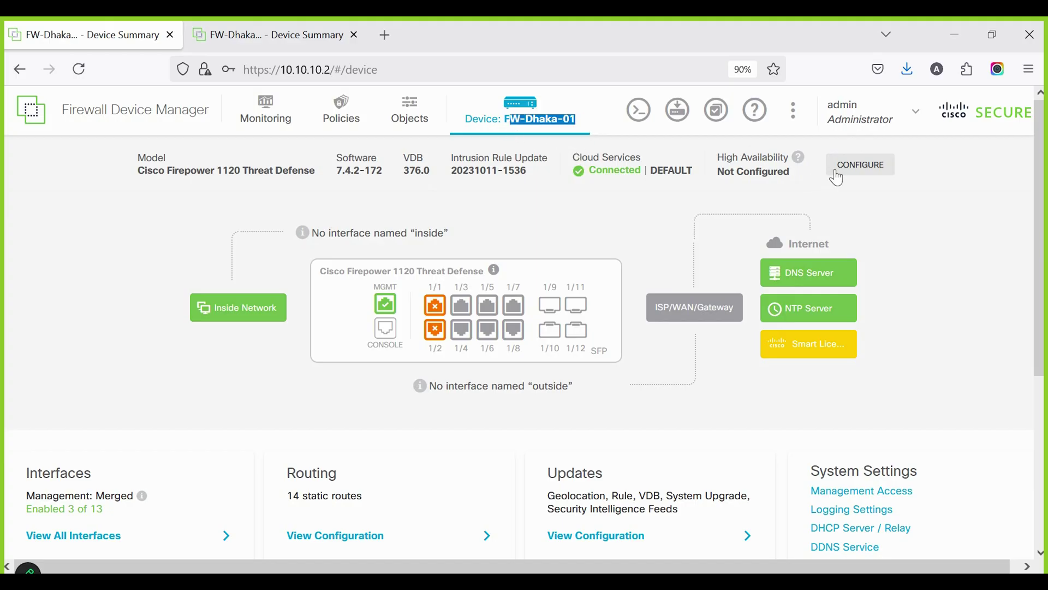
pyautogui.moveTo(520, 318)
pyautogui.click(41, 540)
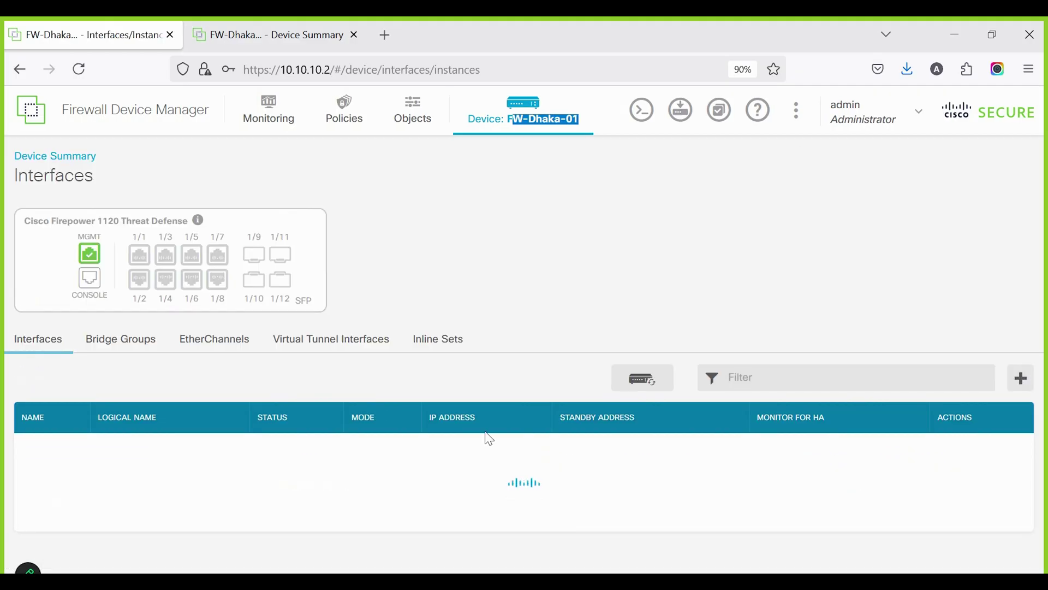
pyautogui.scroll(-5, 486, 439)
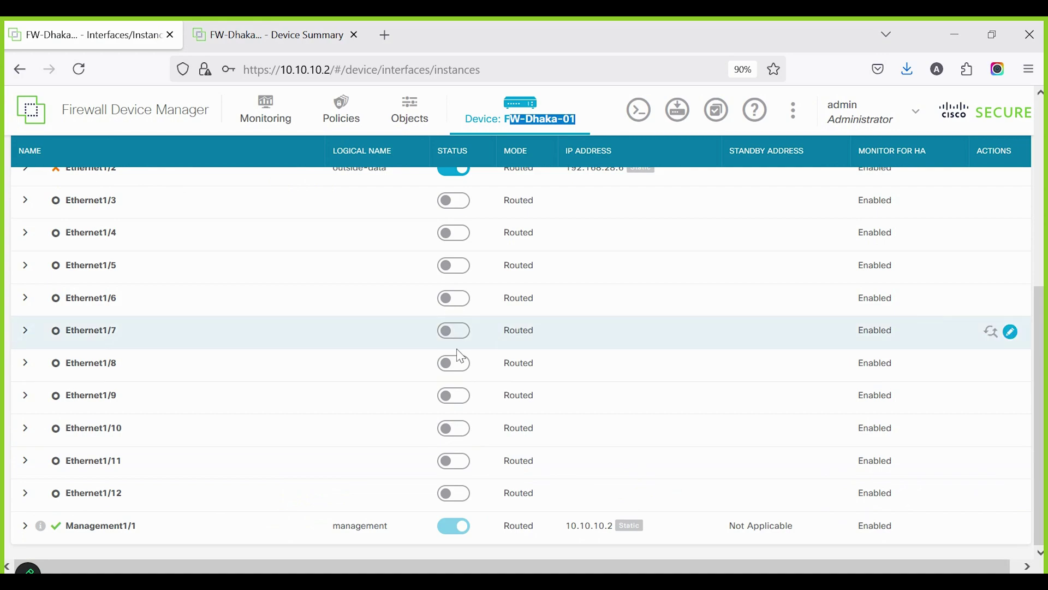
pyautogui.scroll(5, 464, 231)
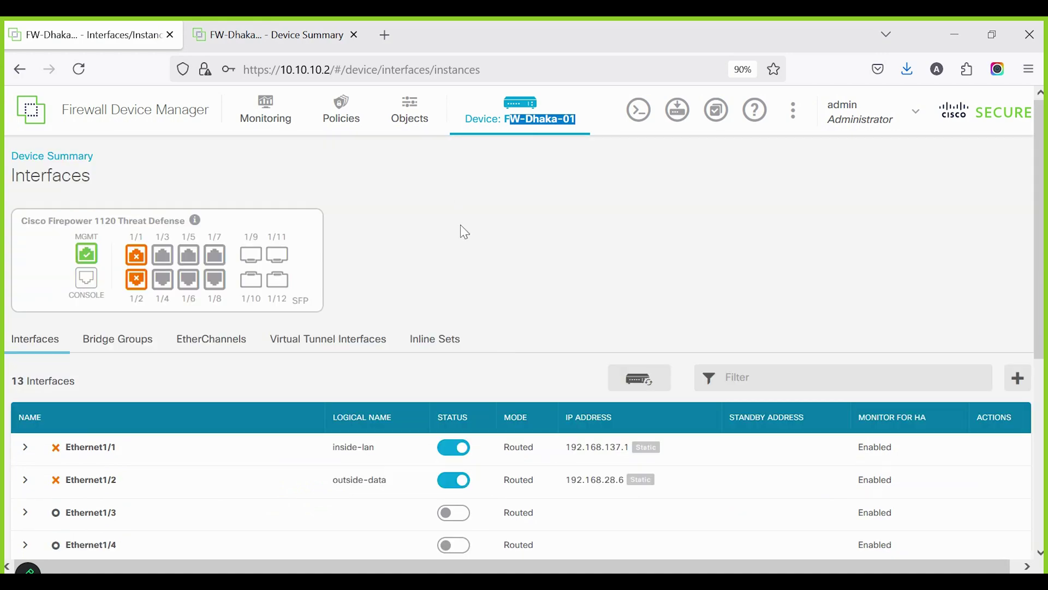
pyautogui.click(497, 110)
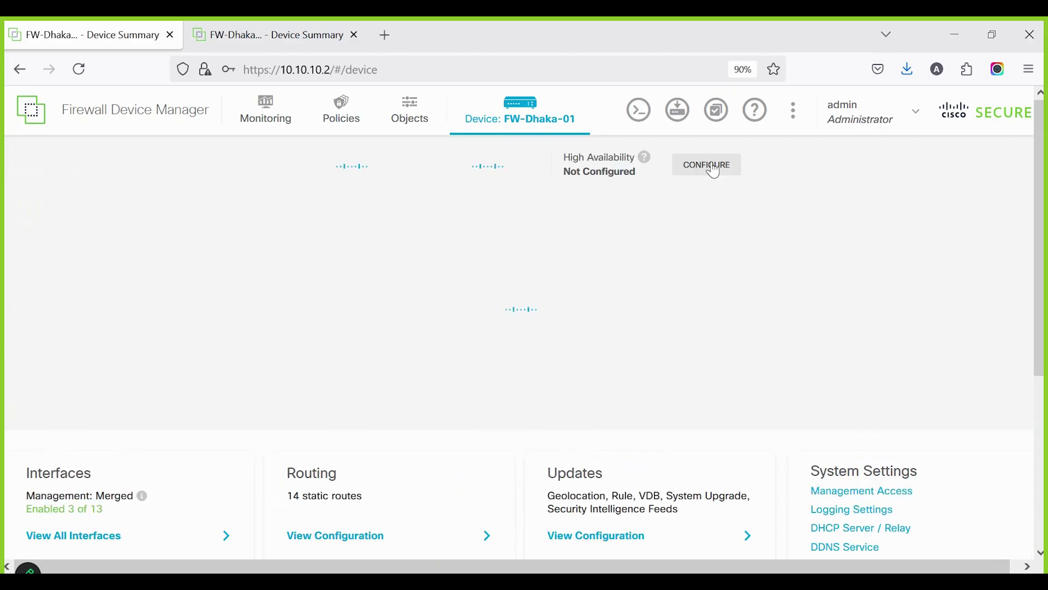
# - Start High Availability setup and read the expanded failover explanation down to the role buttons
pyautogui.click(852, 165)
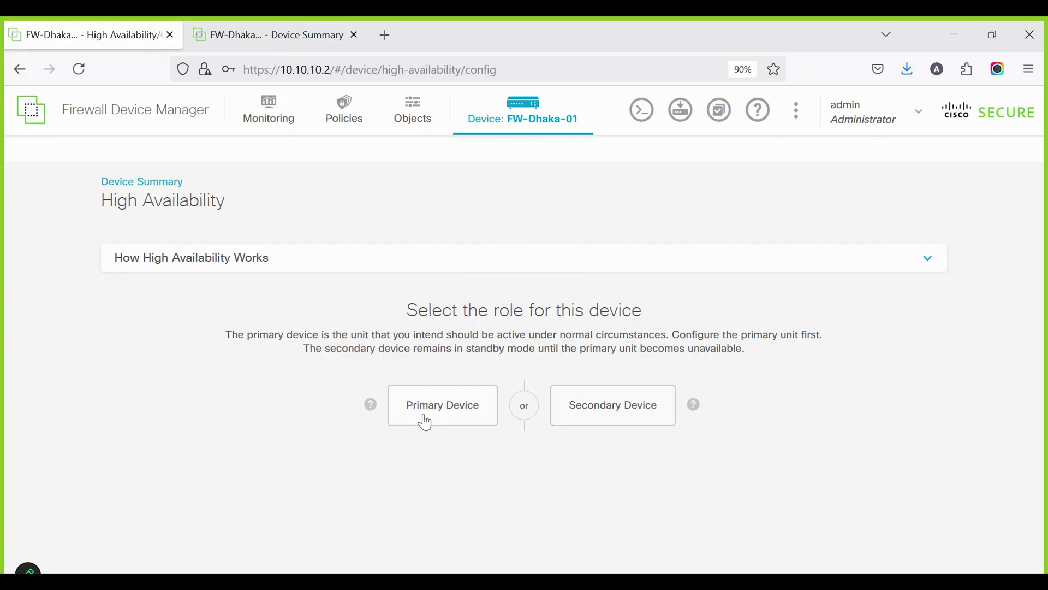
pyautogui.click(323, 272)
pyautogui.scroll(-5, 474, 304)
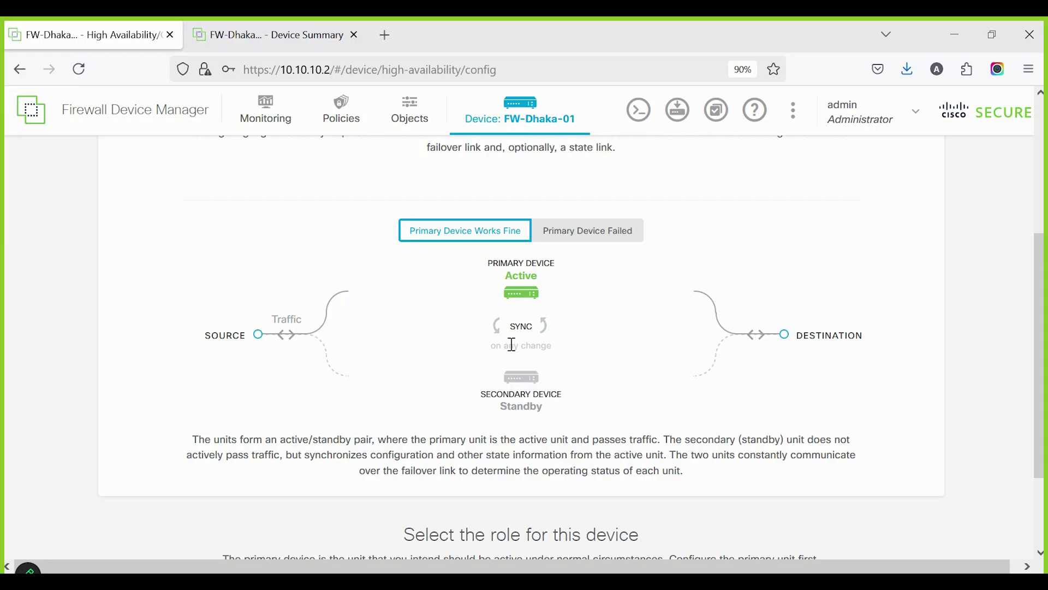
pyautogui.moveTo(500, 408); pyautogui.dragTo(554, 408)
pyautogui.scroll(-2, 550, 292)
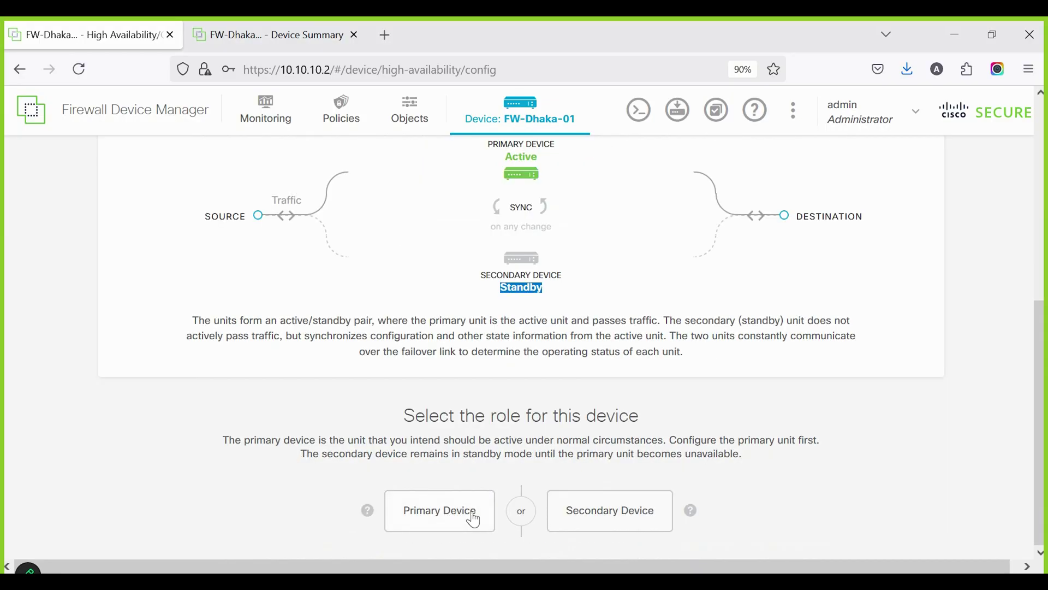
# - Set FW-Dhaka-01 as Primary Device with unnamed (Ethernet1/7) as its failover link interface
pyautogui.click(437, 524)
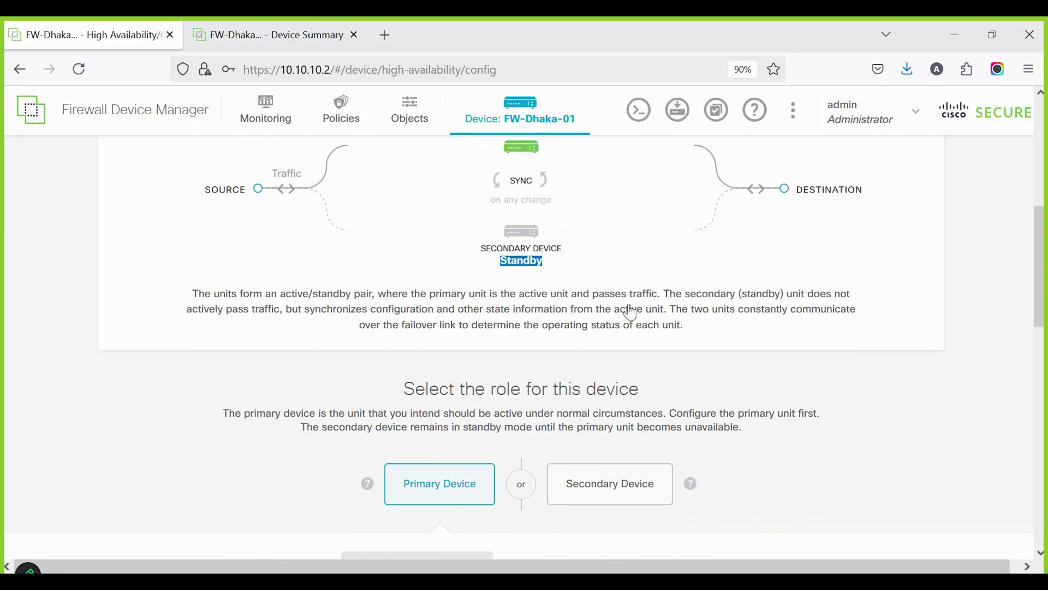
pyautogui.scroll(3, 409, 281)
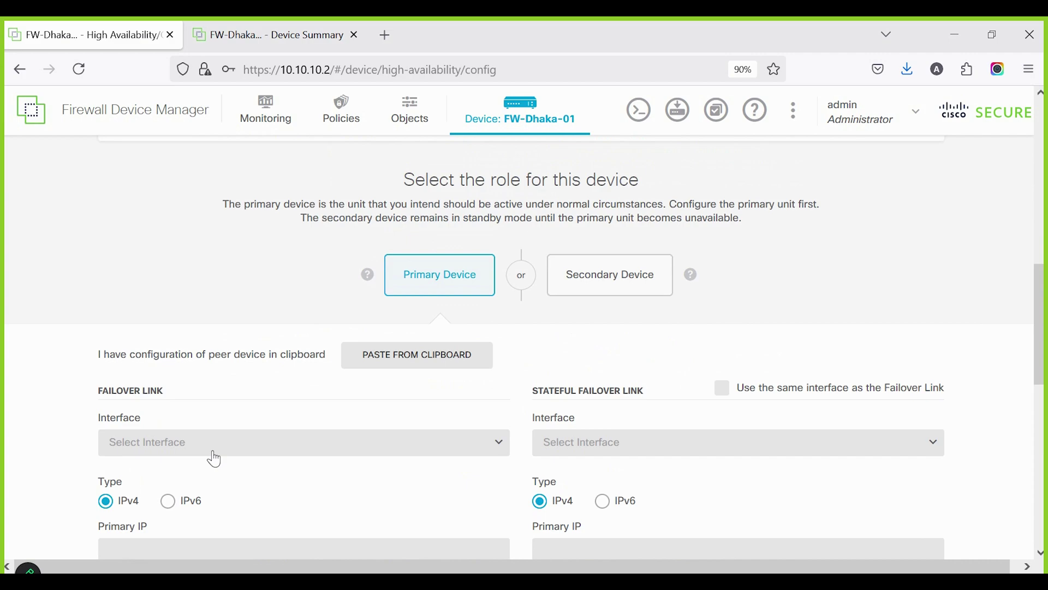
pyautogui.click(200, 442)
pyautogui.scroll(-5, 204, 431)
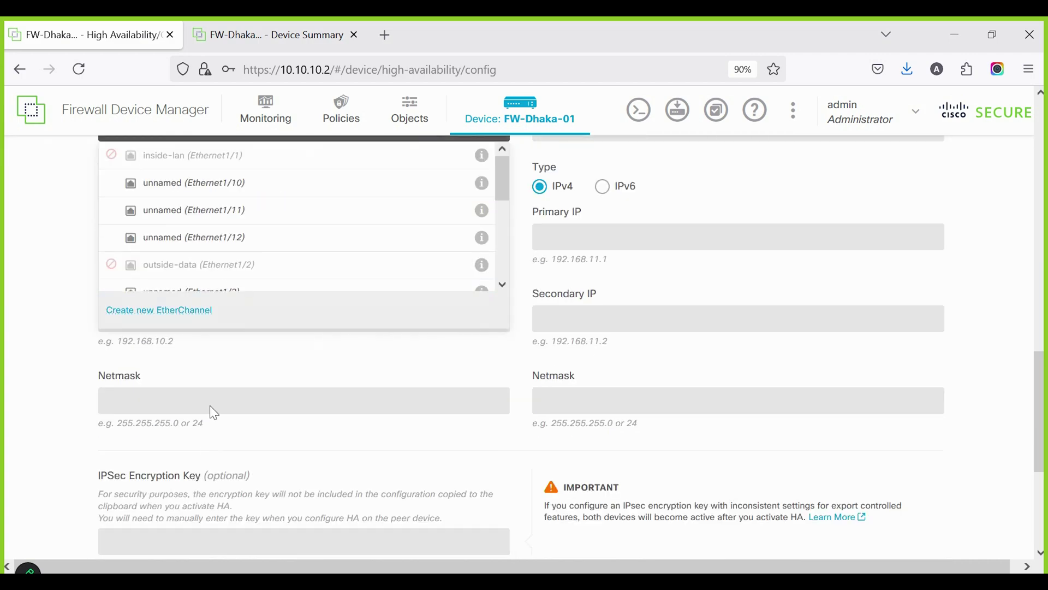
pyautogui.scroll(-3, 229, 246)
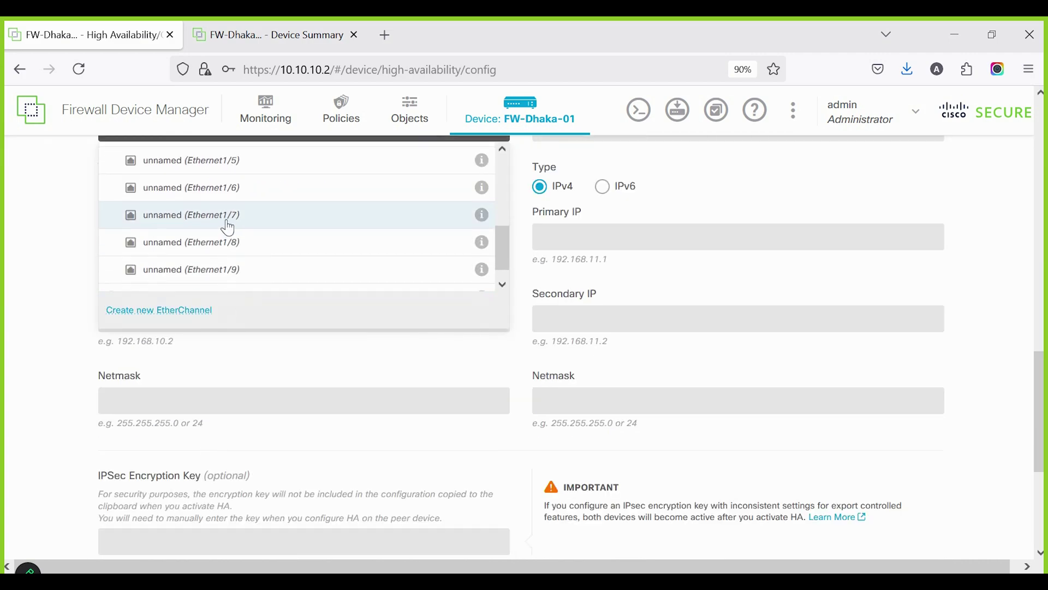
pyautogui.click(231, 226)
pyautogui.scroll(2, 203, 254)
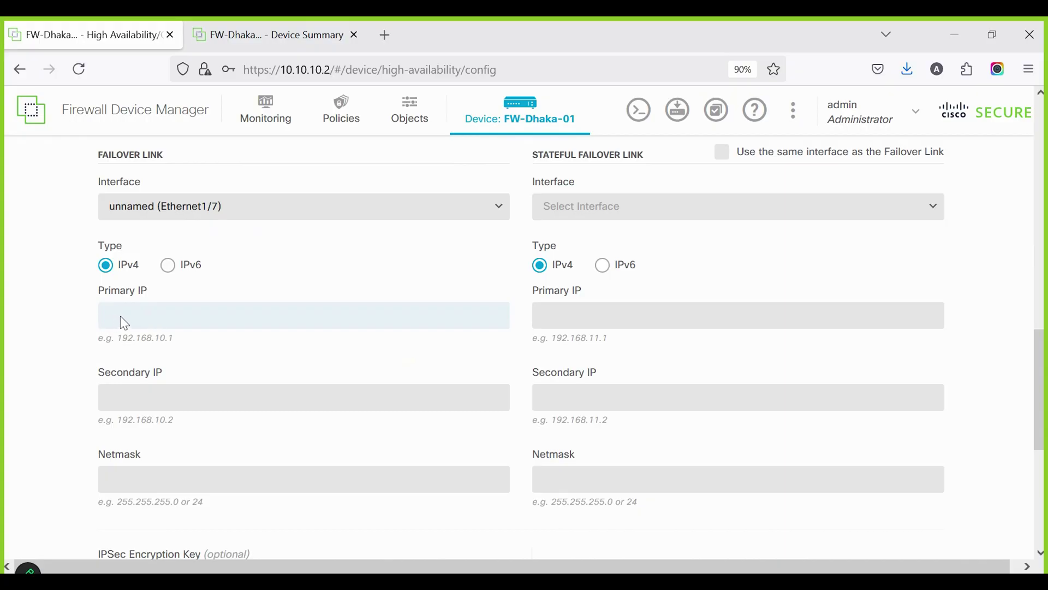
pyautogui.scroll(3, 222, 260)
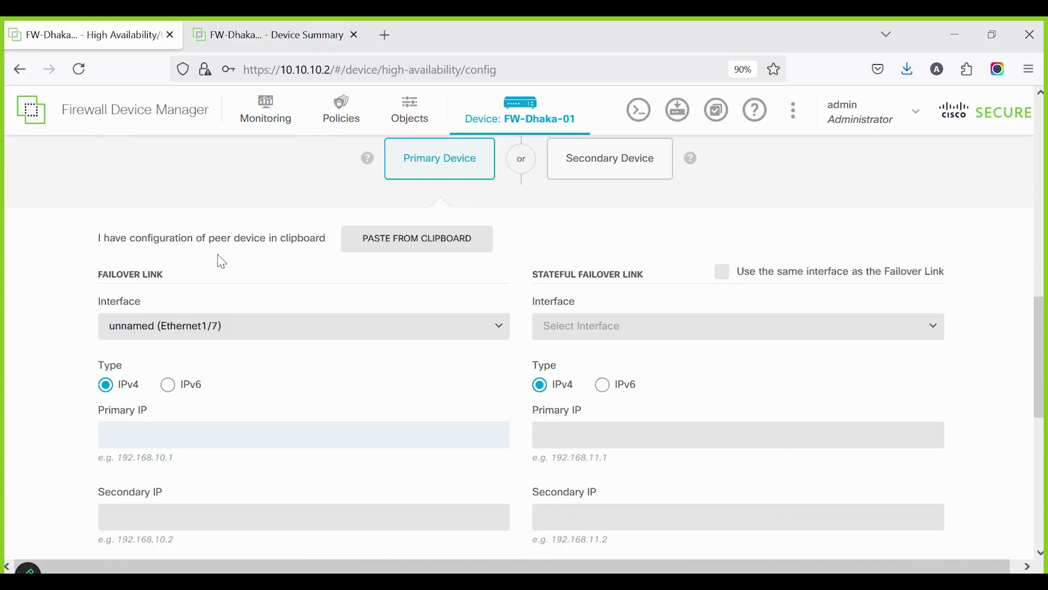
# - Enter failover link primary IP 10.1.1.1, secondary IP 10.1.1.2 and netmask 255.255.255.252
pyautogui.scroll(-5, 222, 270)
pyautogui.write('10.1.1.')
pyautogui.press('Tab')
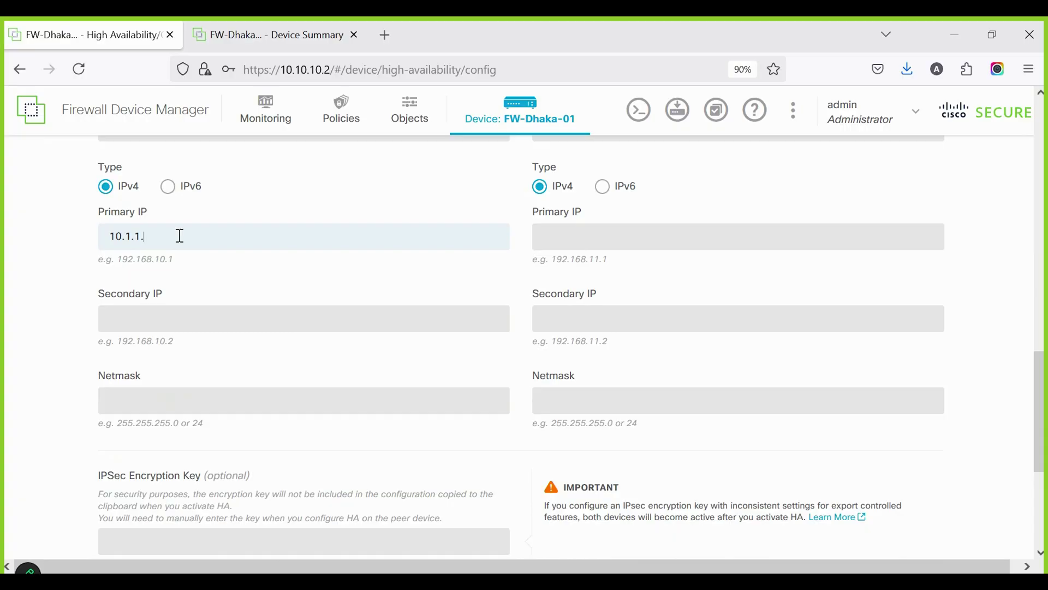
pyautogui.click(171, 319)
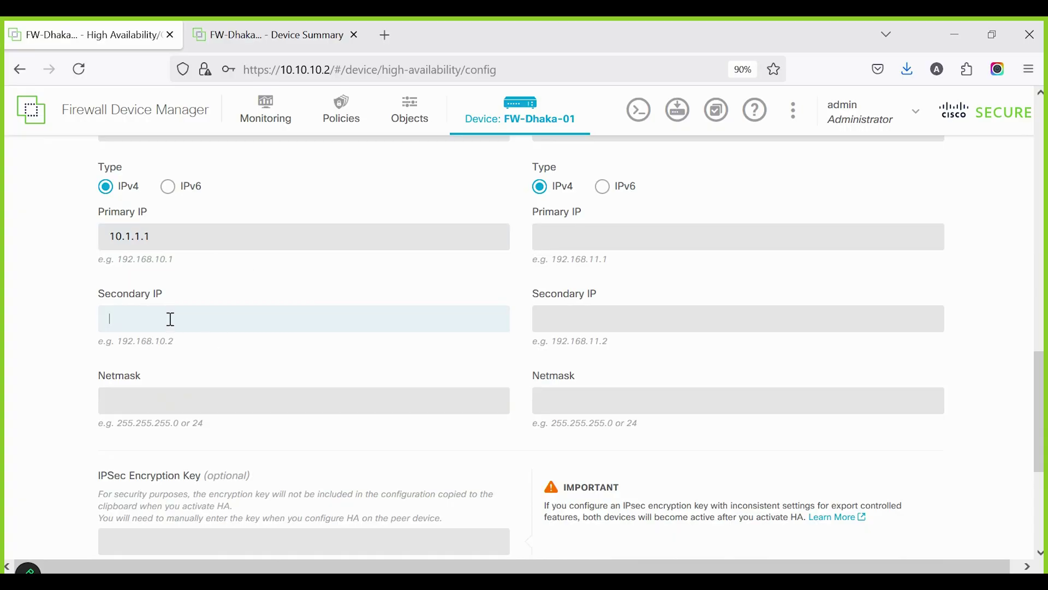
pyautogui.doubleClick(178, 236)
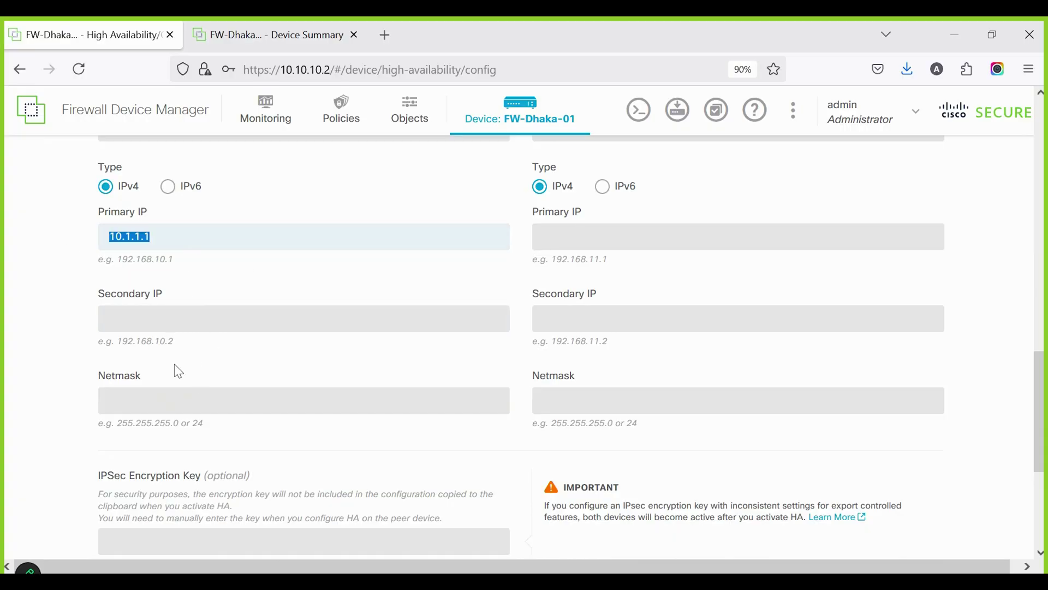
pyautogui.click(162, 321)
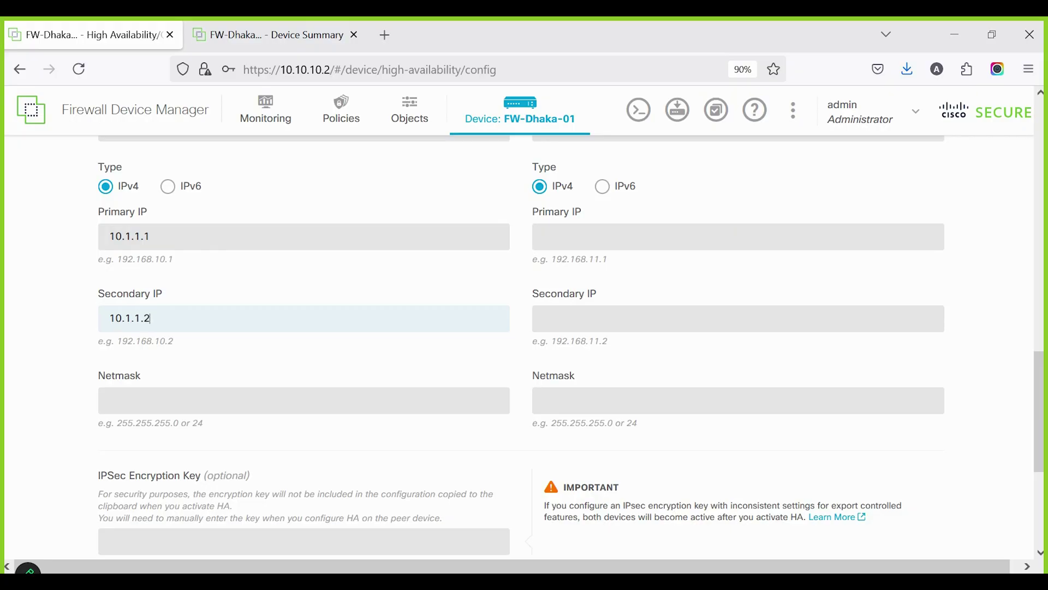
pyautogui.click(131, 393)
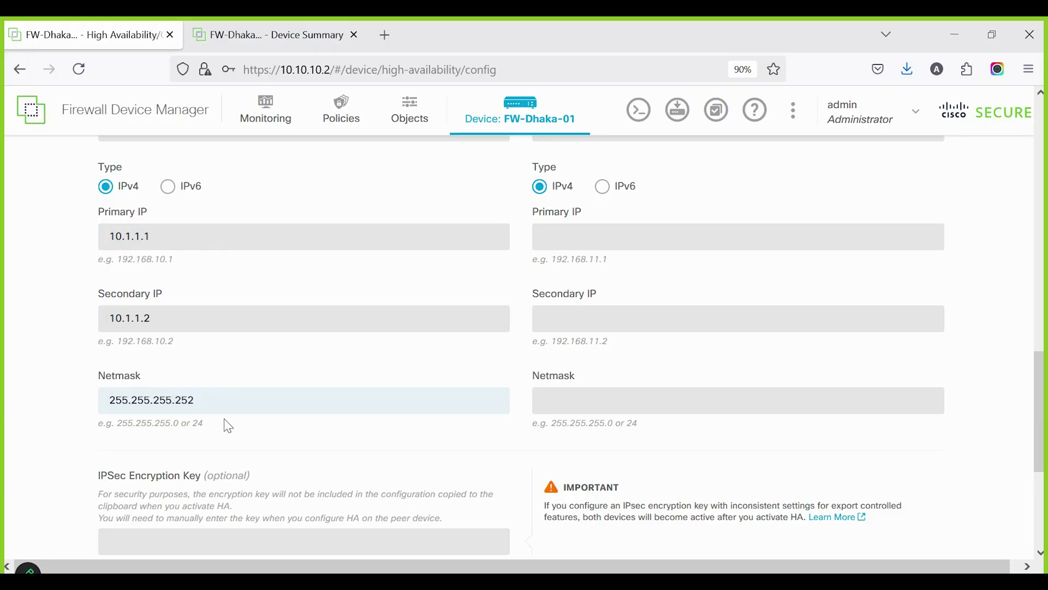
pyautogui.scroll(-2, 634, 319)
pyautogui.scroll(5, 608, 314)
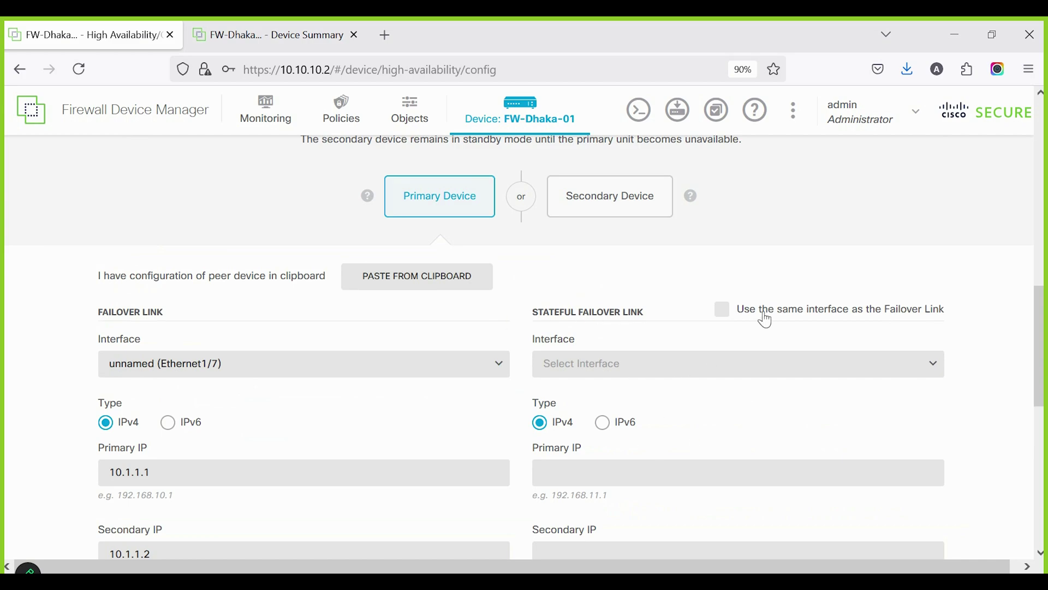
pyautogui.moveTo(743, 318); pyautogui.dragTo(961, 315)
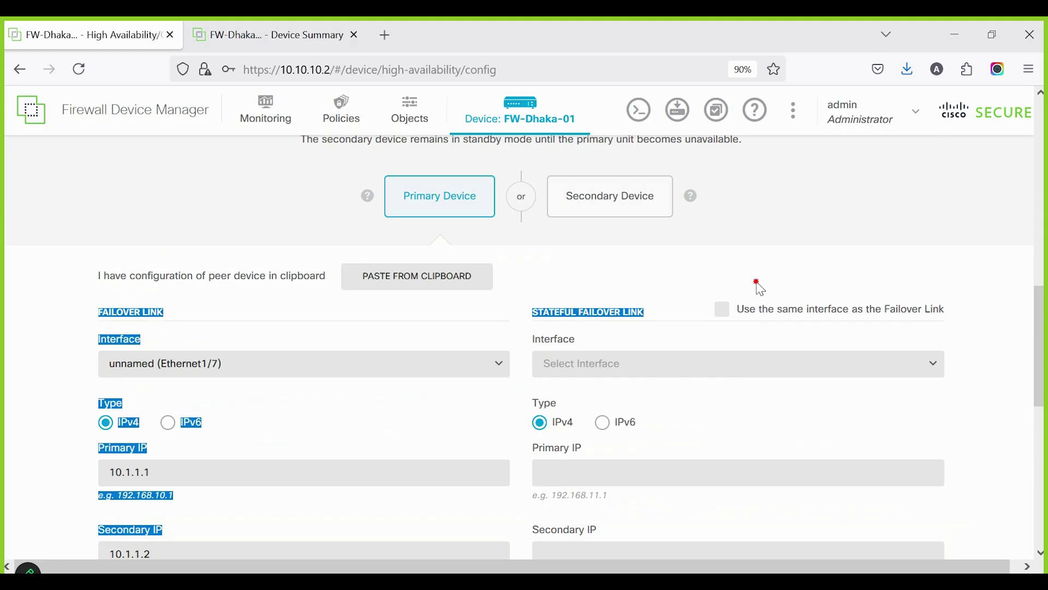
pyautogui.click(715, 313)
pyautogui.click(728, 310)
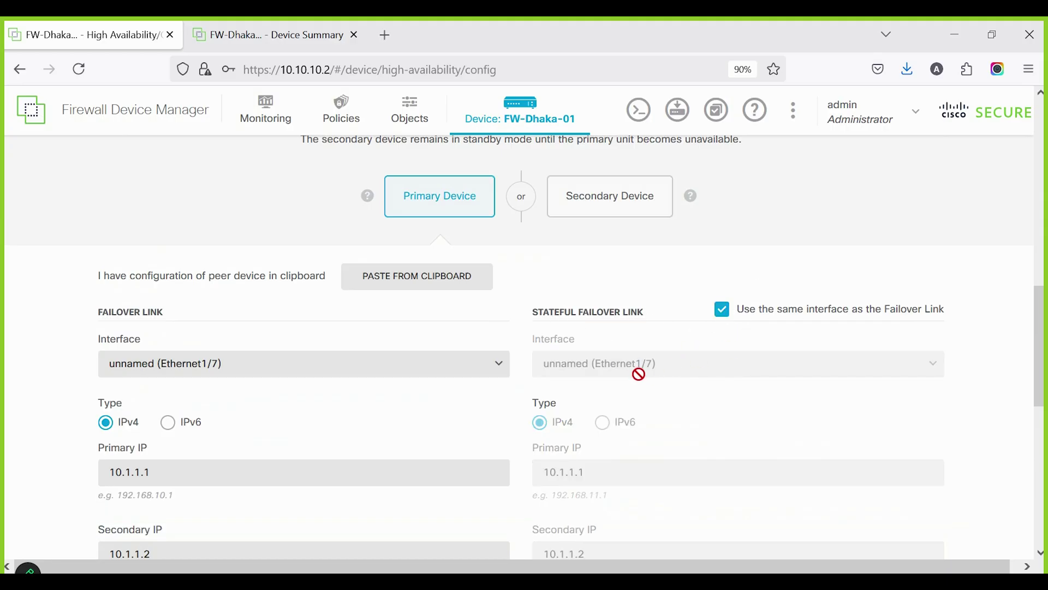
pyautogui.scroll(-2, 640, 375)
pyautogui.scroll(1, 822, 313)
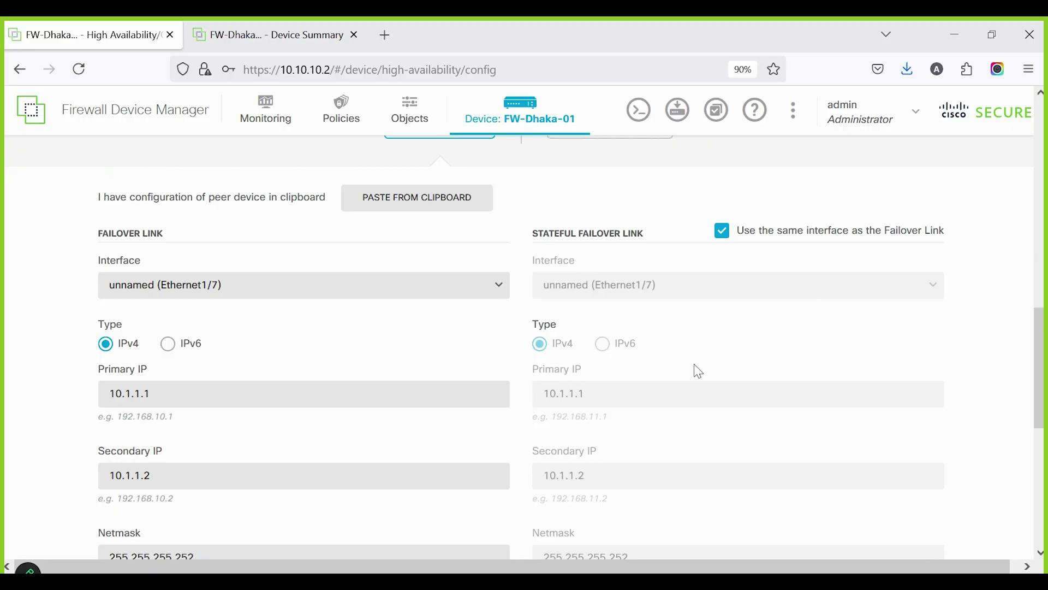
pyautogui.scroll(-5, 694, 371)
pyautogui.scroll(-1, 412, 398)
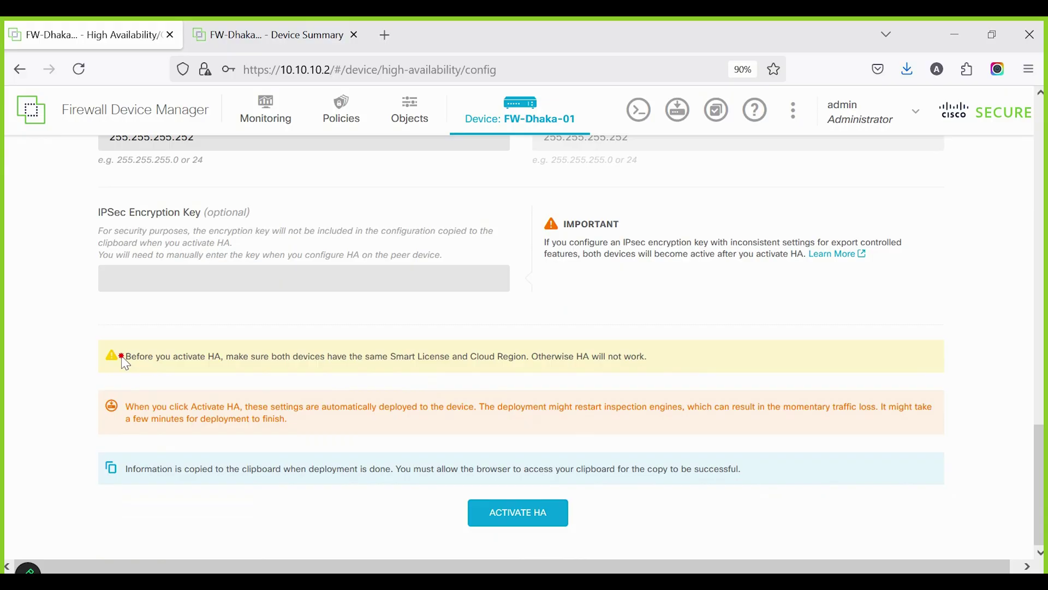
# - Activate HA on FW-Dhaka-01, let its configuration deploy, then go to FW-Dhaka-02's summary
pyautogui.moveTo(124, 359); pyautogui.dragTo(676, 345)
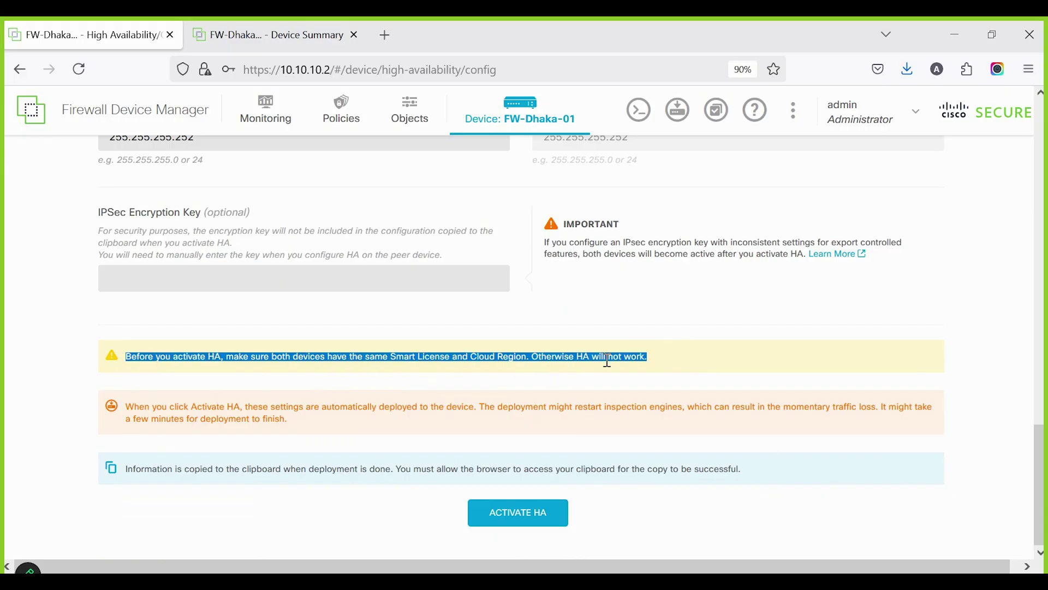
pyautogui.click(512, 514)
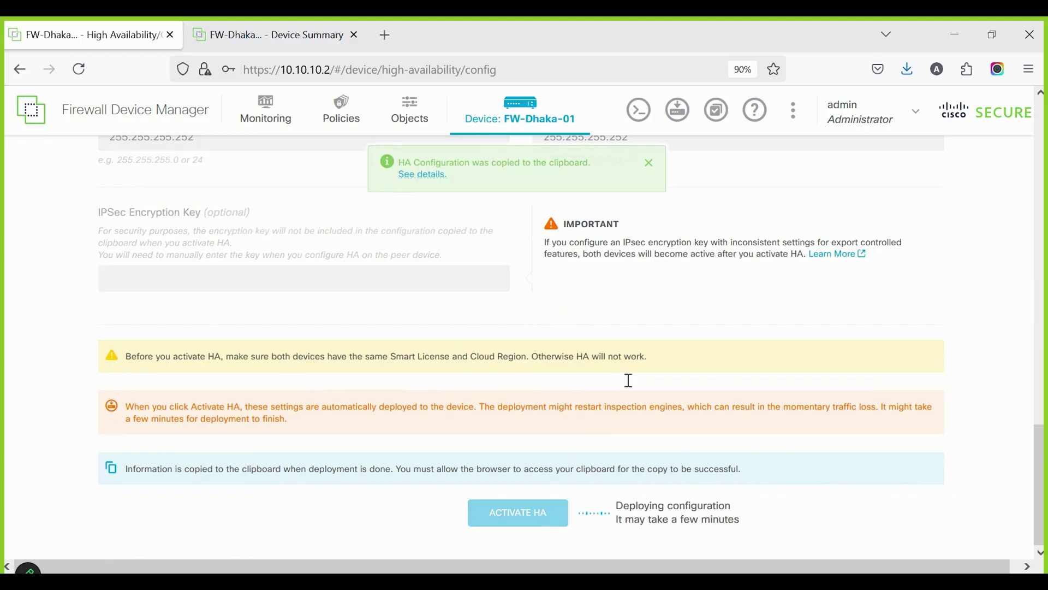
pyautogui.tripleClick(619, 511)
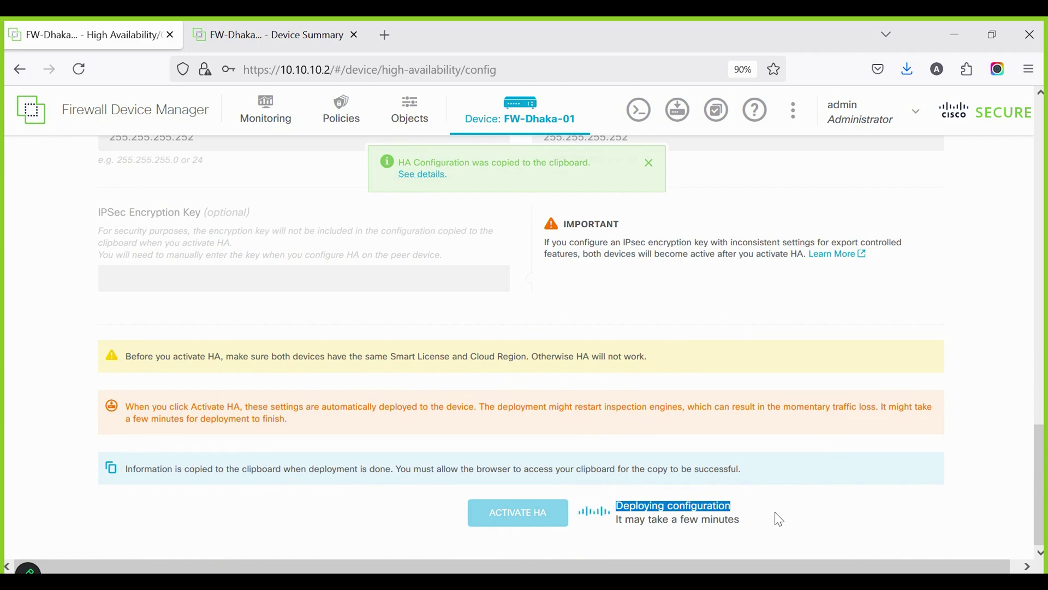
pyautogui.click(246, 37)
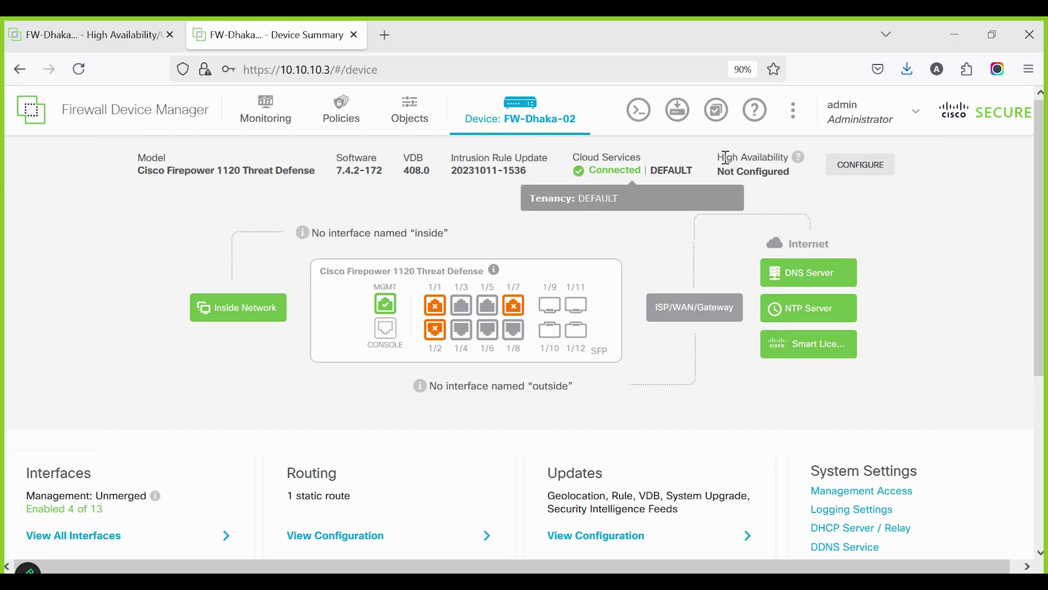
# - Copy the primary's failover configuration (Ethernet1/7, 10.1.1.1, 10.1.1.2) and save it in a Notepad++ note
pyautogui.moveTo(717, 158); pyautogui.dragTo(798, 165)
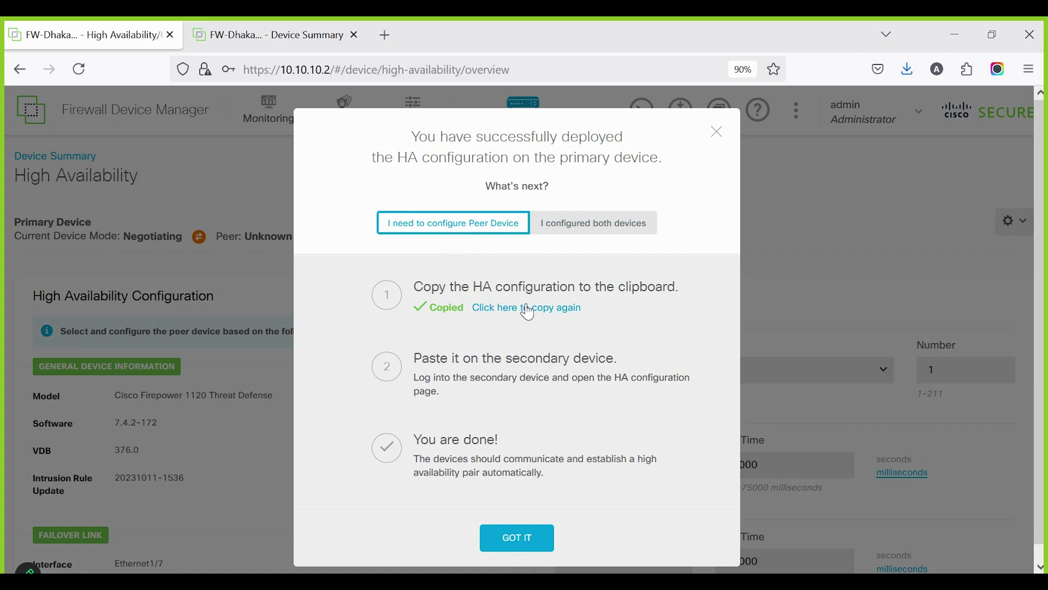
pyautogui.click(573, 309)
pyautogui.hotkey('ctrl', 'a')
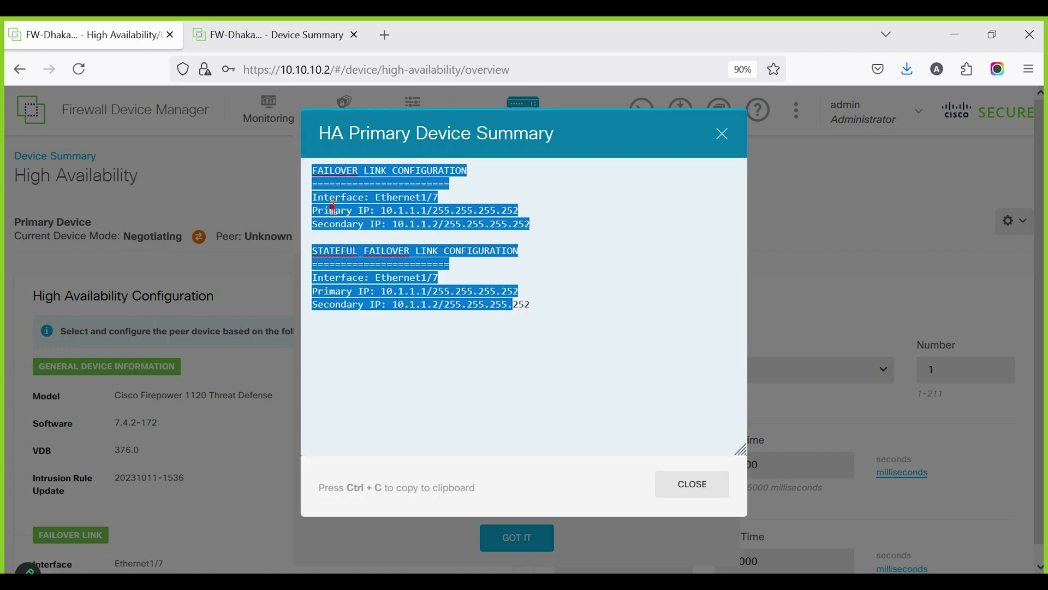
pyautogui.moveTo(311, 169); pyautogui.dragTo(580, 330)
pyautogui.hotkey('ctrl', 'c')
pyautogui.hotkey('alt', 'Tab')
pyautogui.hotkey('ctrl', 'v')
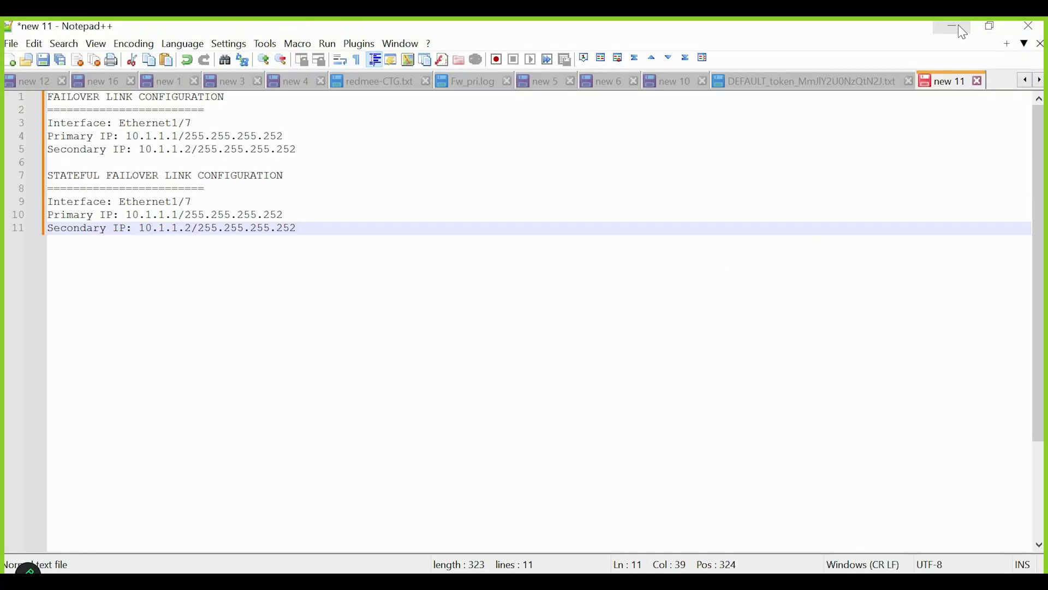
pyautogui.moveTo(386, 273); pyautogui.dragTo(3, 90)
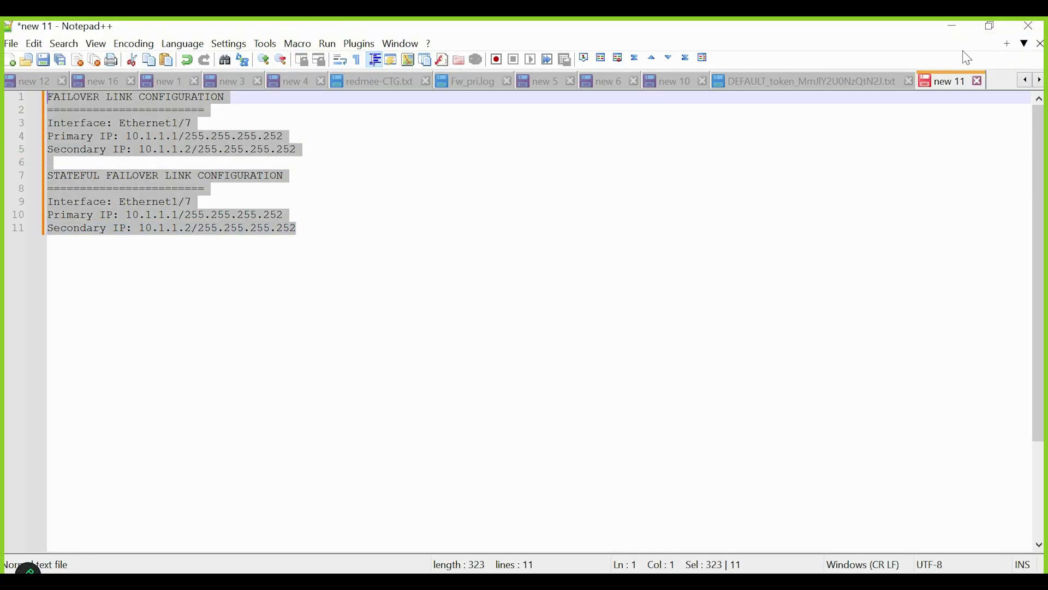
pyautogui.click(952, 25)
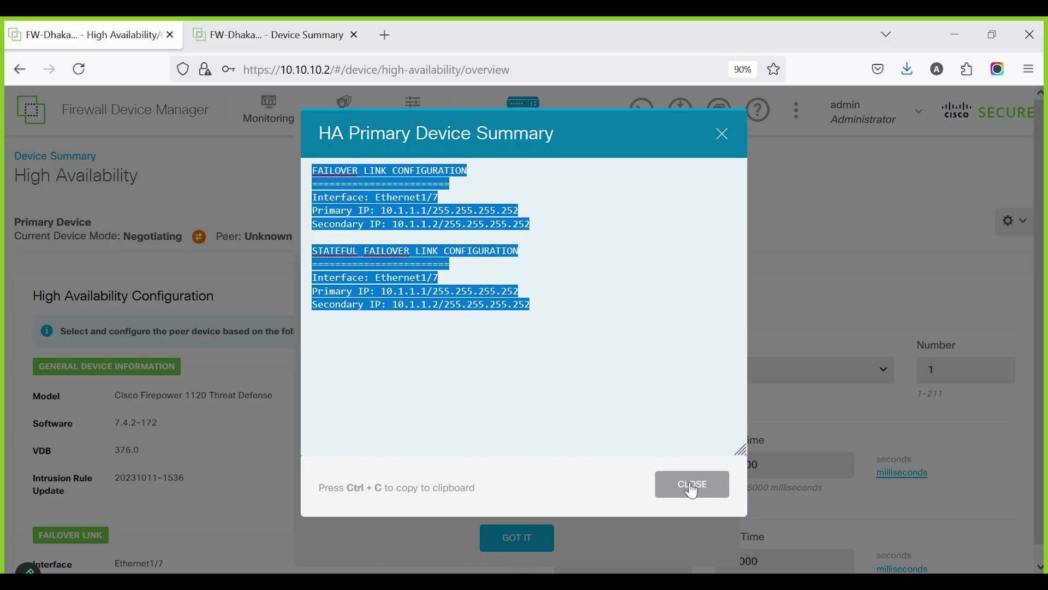
# - Close the primary's configuration summary and deployment-success dialog, then check its Negotiating HA status
pyautogui.click(686, 485)
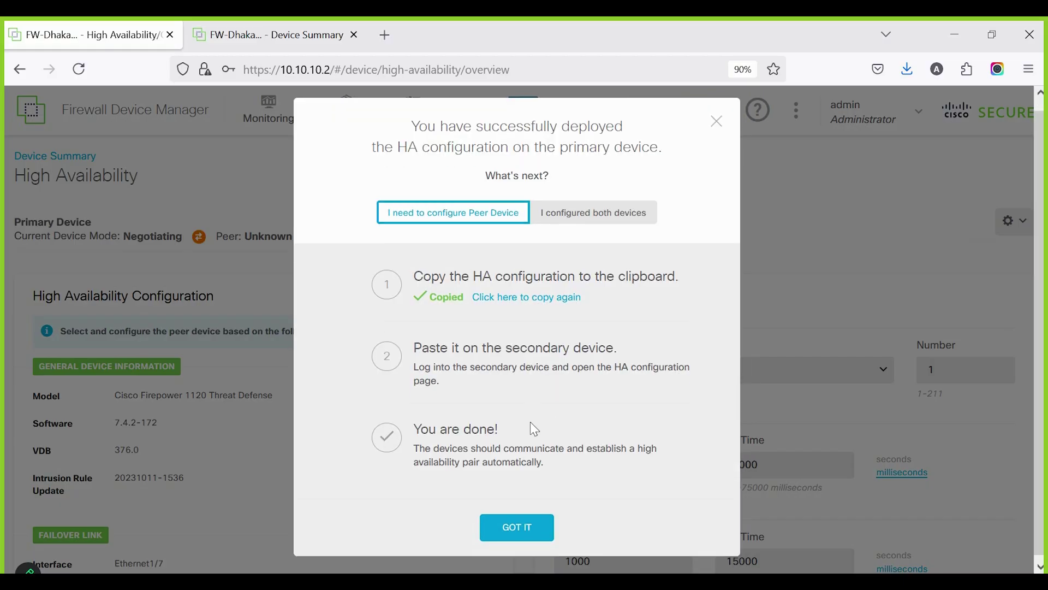
pyautogui.moveTo(413, 343); pyautogui.dragTo(632, 340)
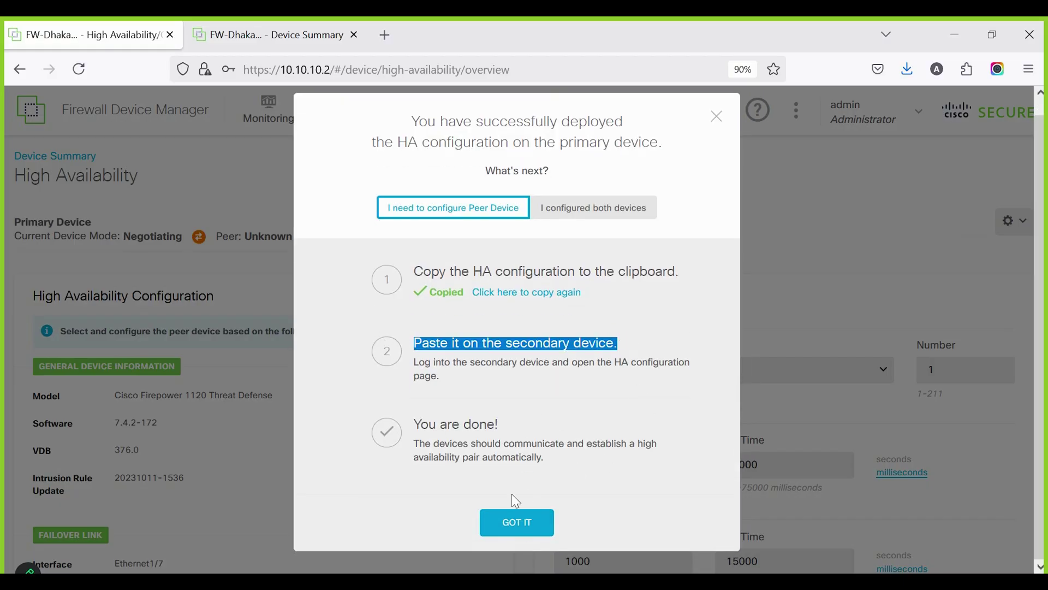
pyautogui.moveTo(412, 430); pyautogui.dragTo(499, 425)
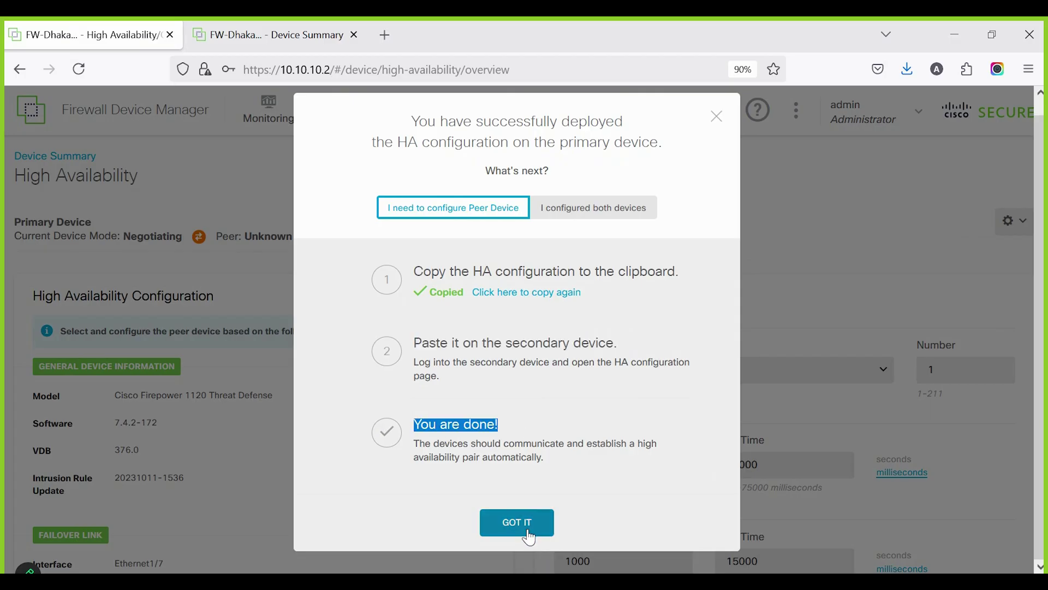
pyautogui.click(531, 526)
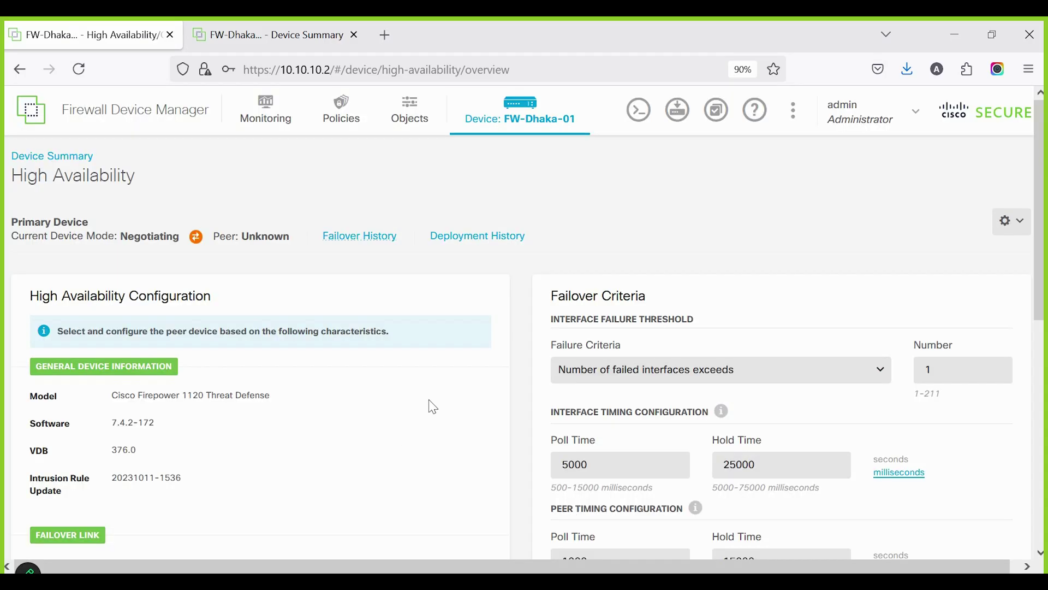
pyautogui.scroll(-5, 557, 444)
pyautogui.scroll(5, 306, 382)
pyautogui.doubleClick(146, 239)
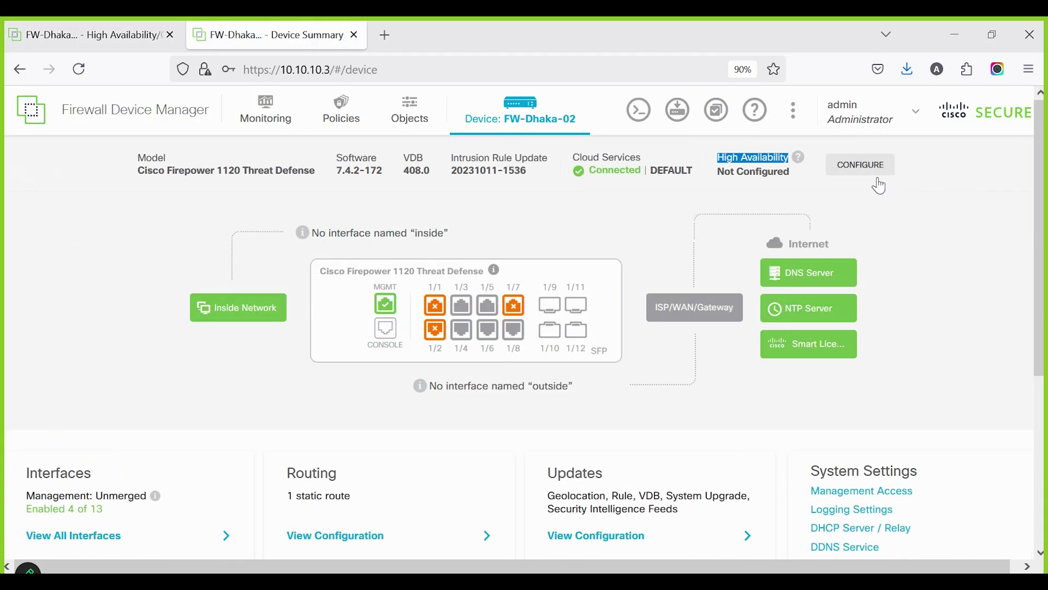
# - Make FW-Dhaka-02 the Secondary Device using the primary's failover configuration pasted from the clipboard
pyautogui.click(876, 175)
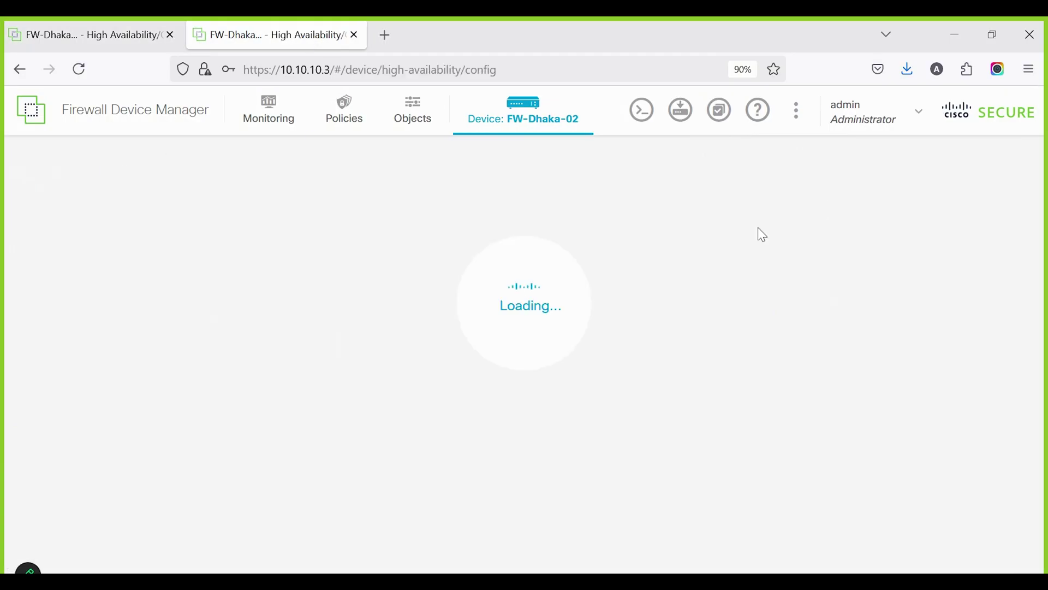
pyautogui.click(617, 406)
pyautogui.scroll(-5, 618, 412)
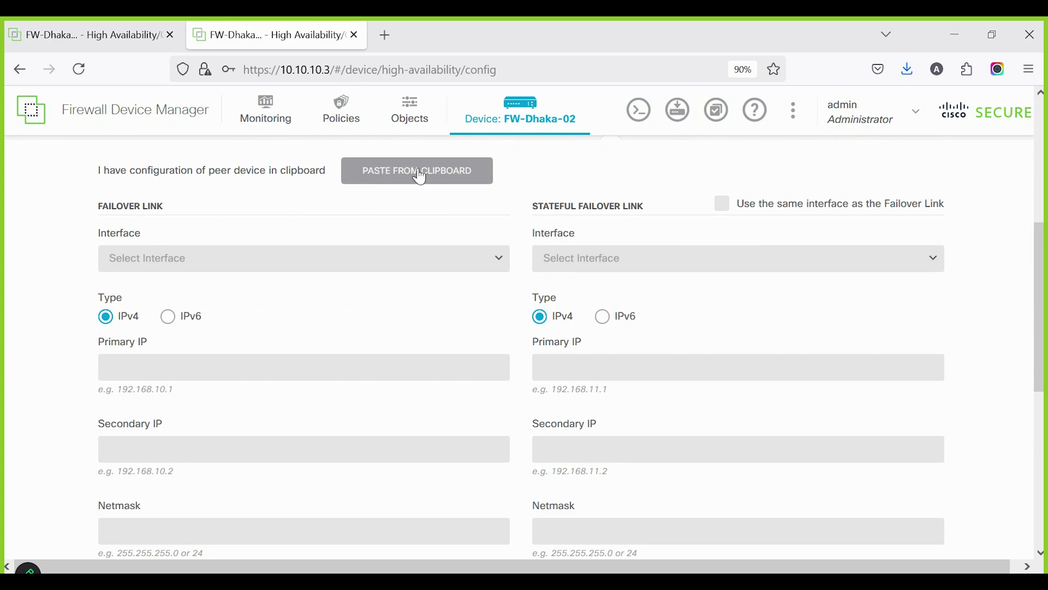
pyautogui.click(420, 177)
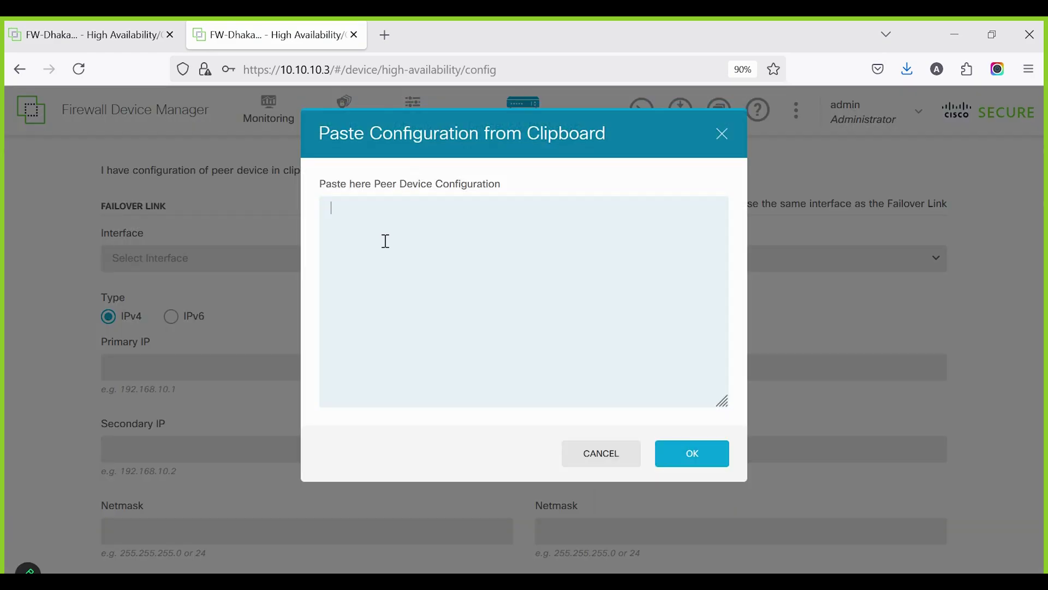
pyautogui.hotkey('ctrl', 'v')
pyautogui.click(689, 455)
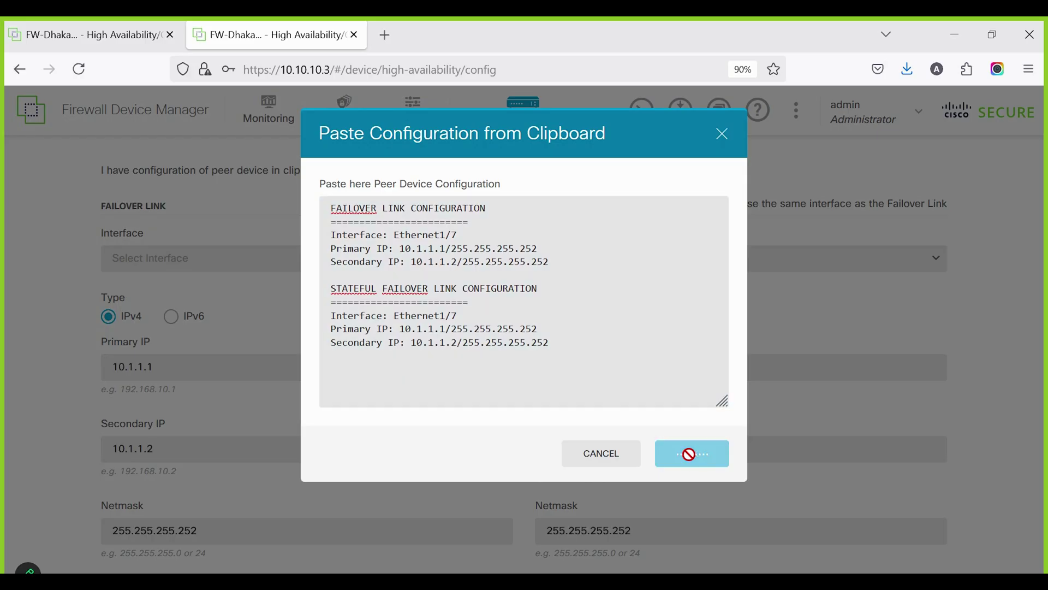
pyautogui.scroll(-1, 655, 399)
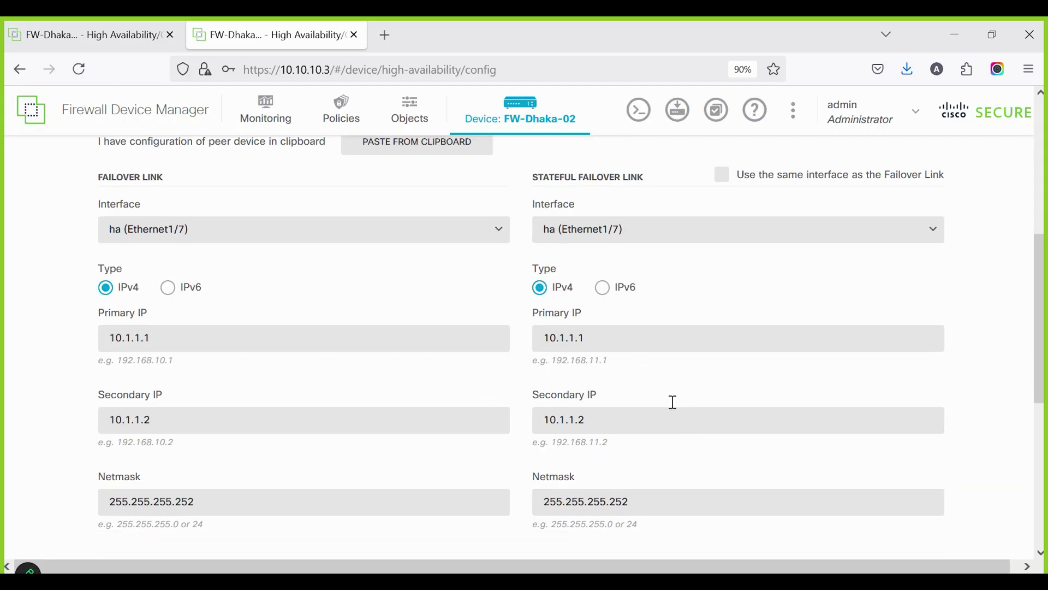
pyautogui.scroll(-4, 497, 440)
pyautogui.scroll(-4, 501, 453)
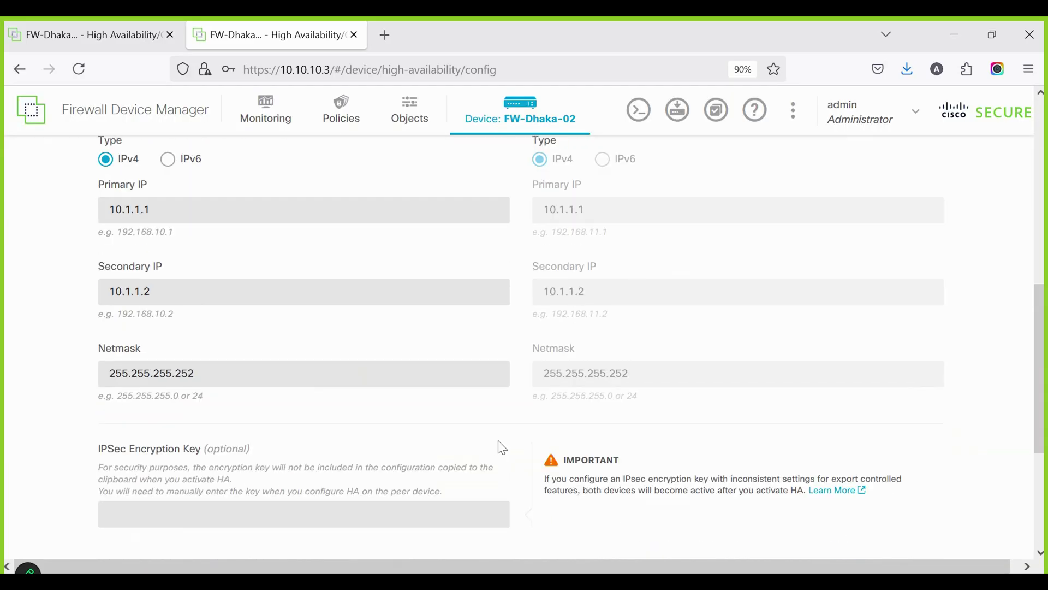
pyautogui.scroll(4, 511, 449)
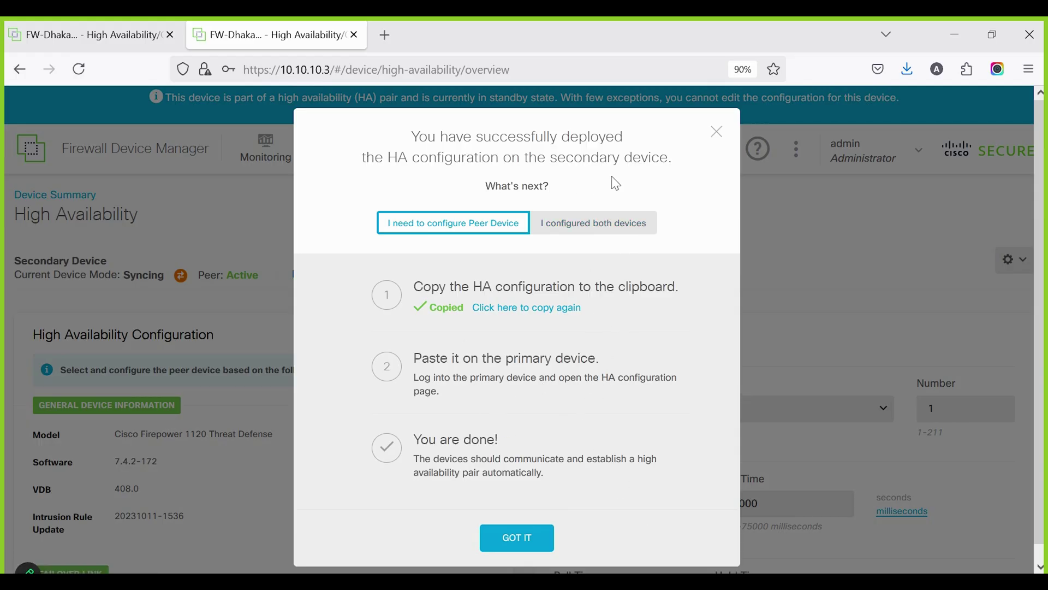
# - Confirm both devices are configured and dismiss the configuration-complete message
pyautogui.click(592, 226)
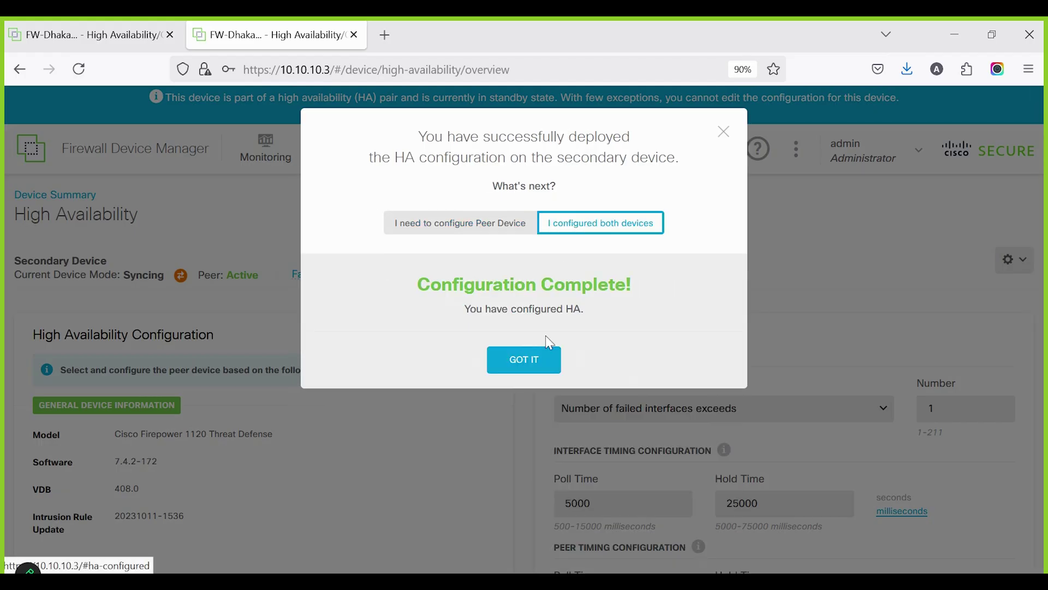
pyautogui.moveTo(431, 285); pyautogui.dragTo(627, 323)
pyautogui.click(527, 362)
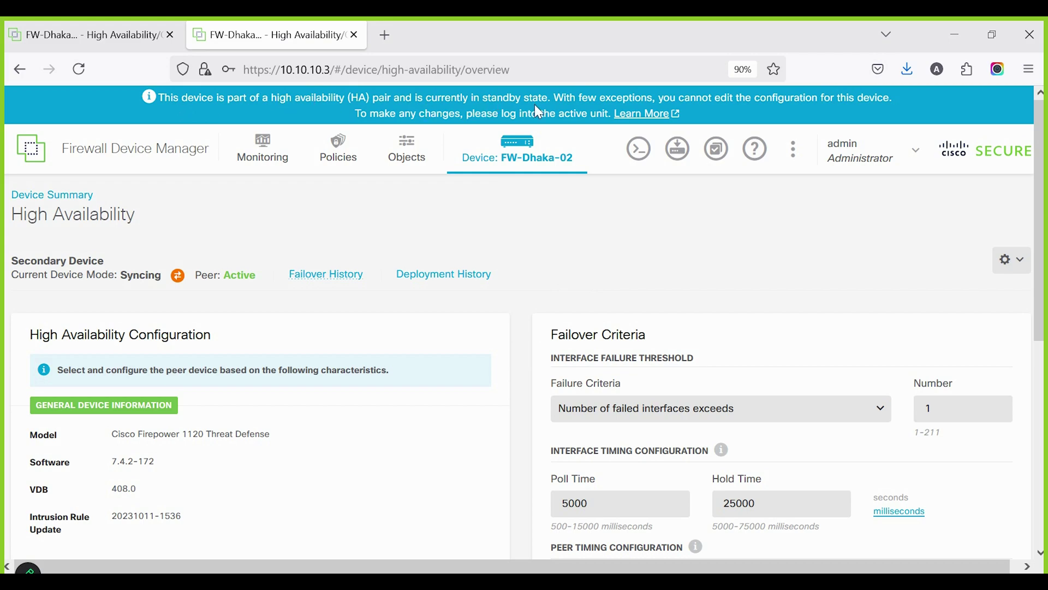
# - Open FW-Dhaka-02's Device Summary to see its Secondary Device: Standby status
pyautogui.click(530, 156)
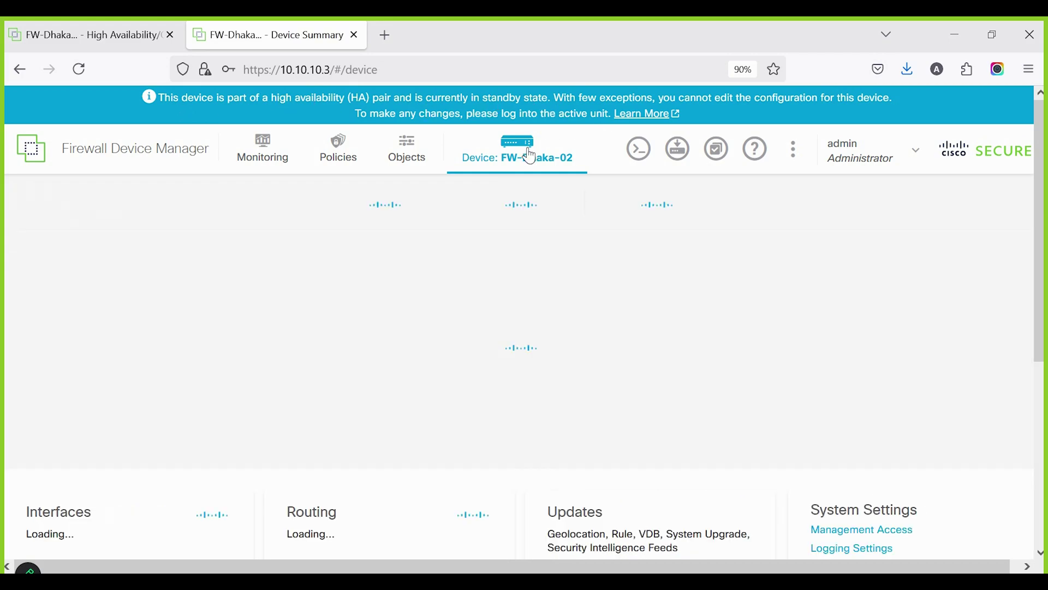